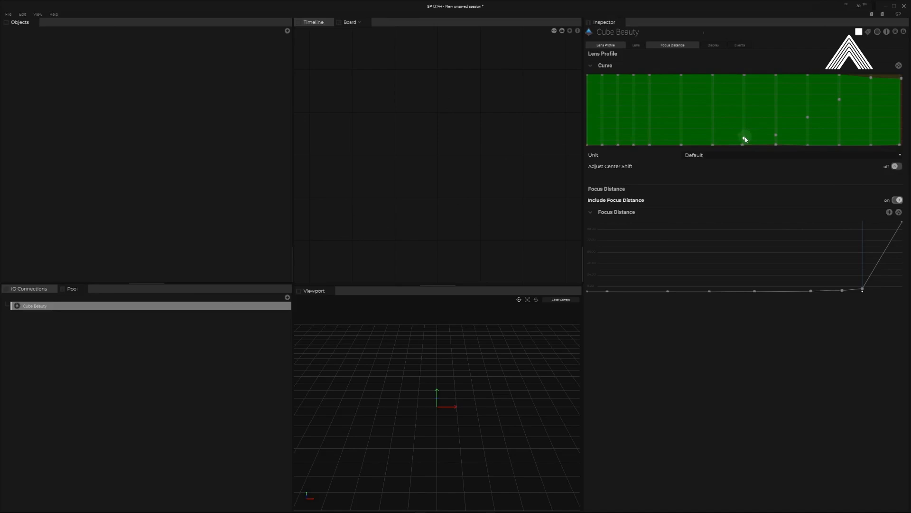
Export the Cube Beauty lens profile to the Desktop as an SP lens file named lensprofile_export
click(744, 138)
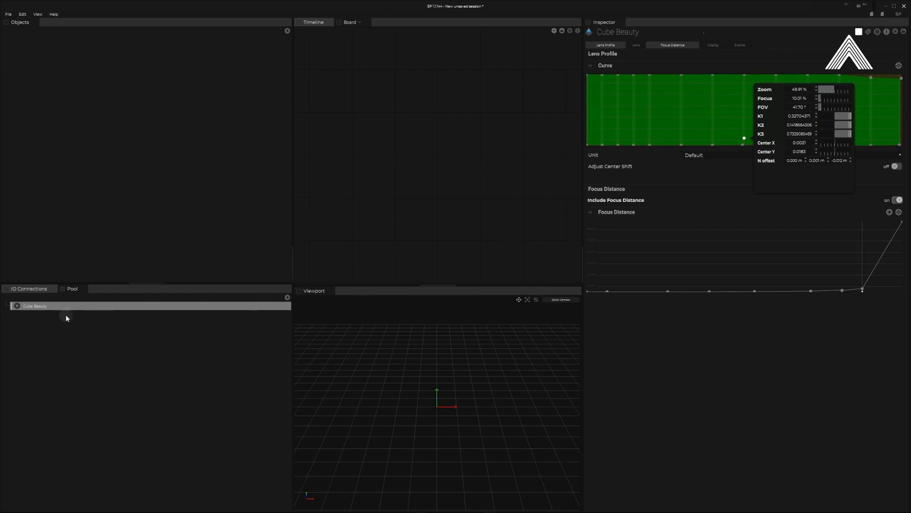
right_click(76, 306)
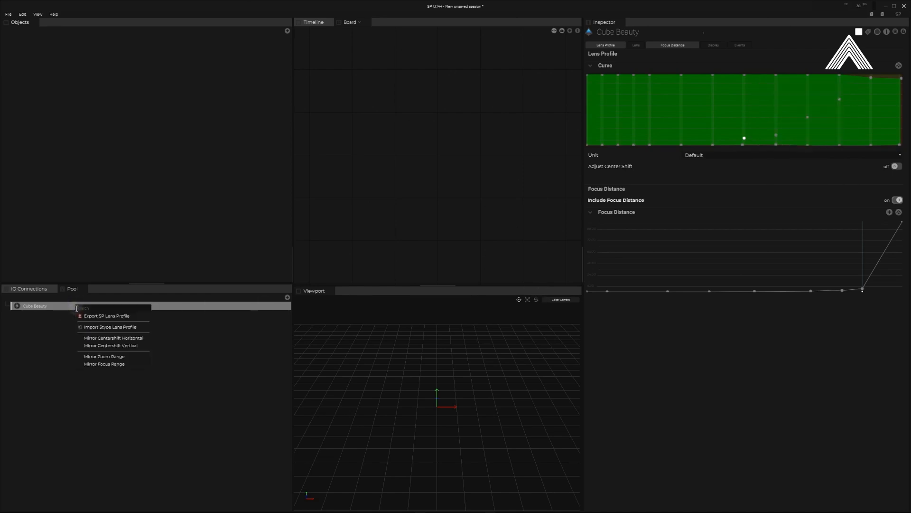
click(130, 317)
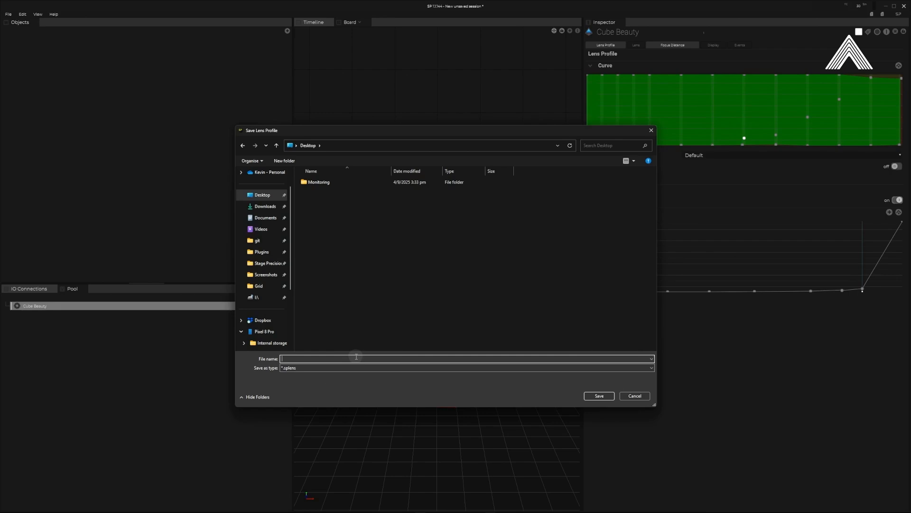
text(nsprofile_export)
key(Return)
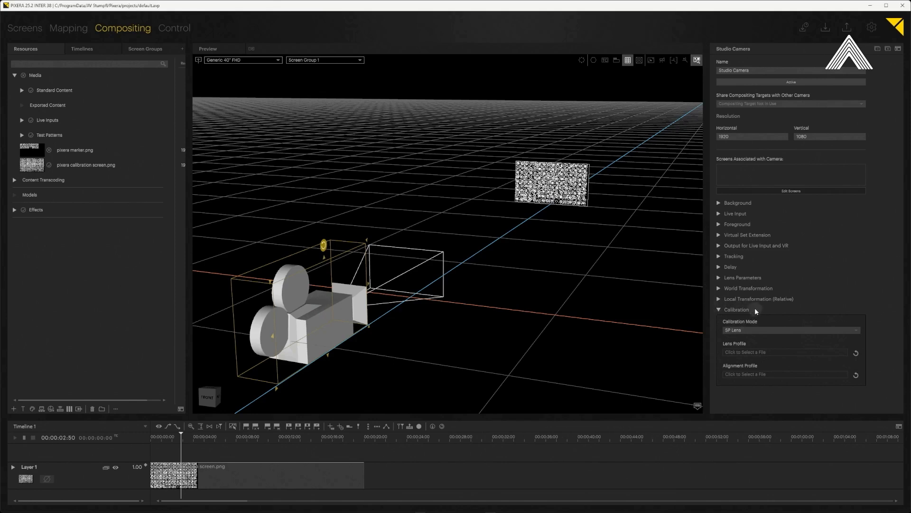
In Pixera, set the Studio Camera's calibration mode to SP Lens and load lensprofile_export.splens as its lens profile
click(759, 330)
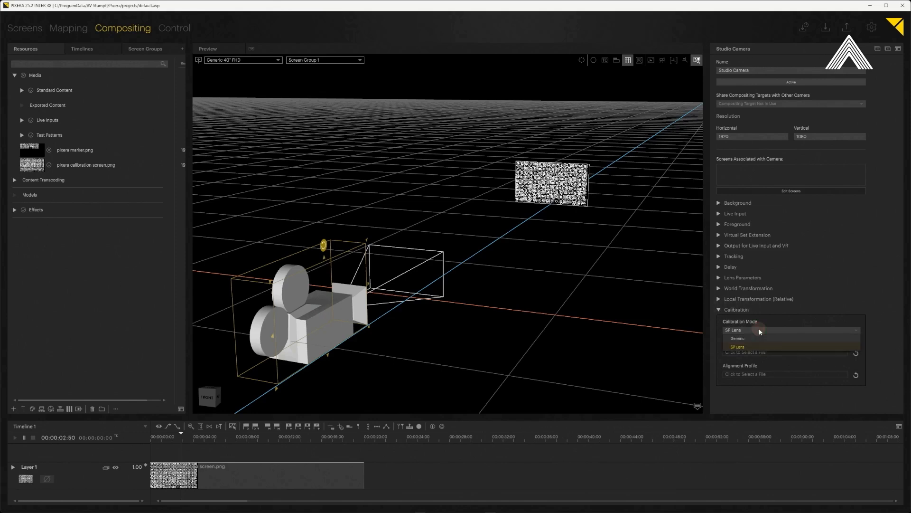
click(759, 346)
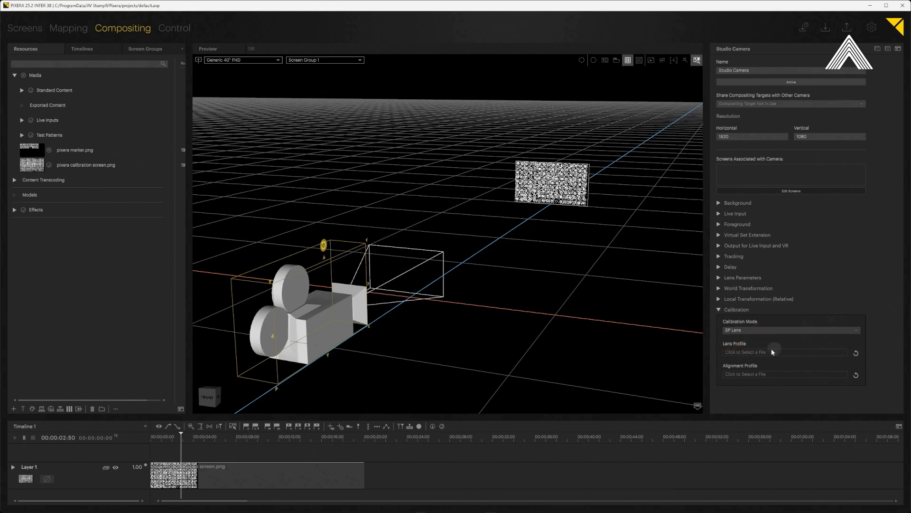
click(748, 353)
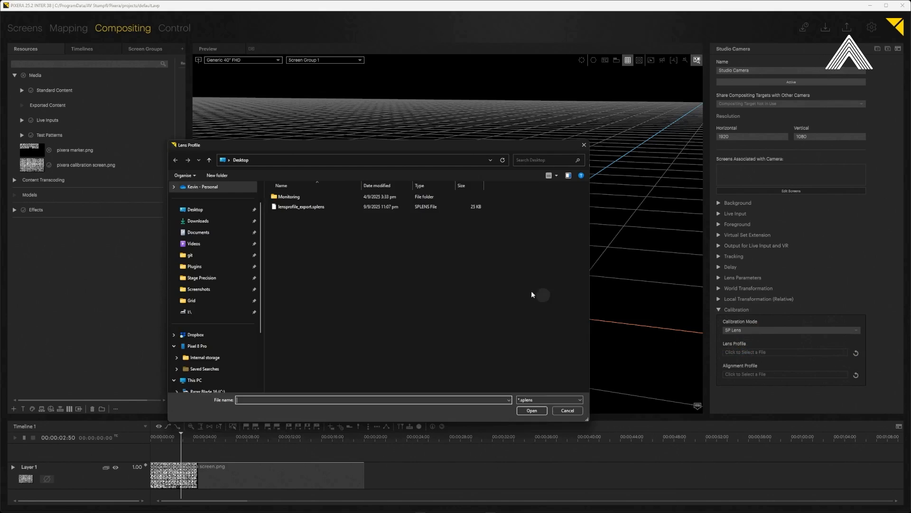
click(305, 207)
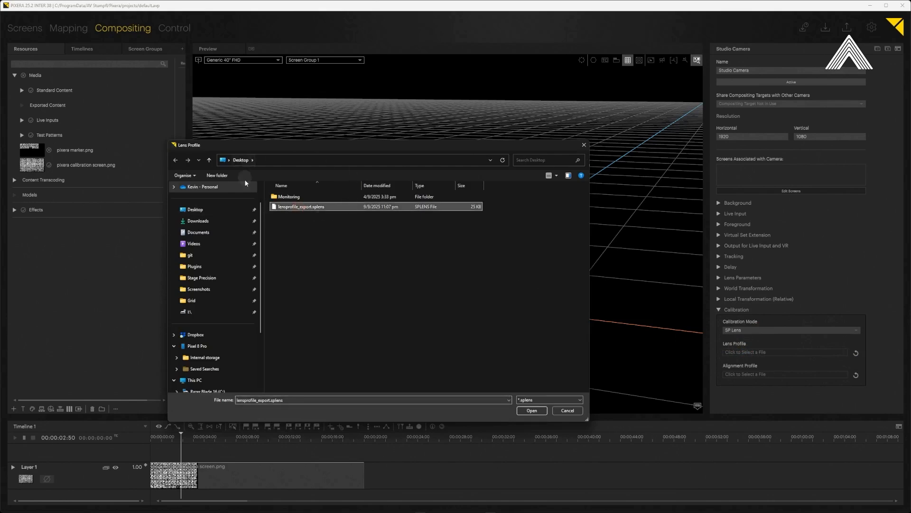
click(531, 410)
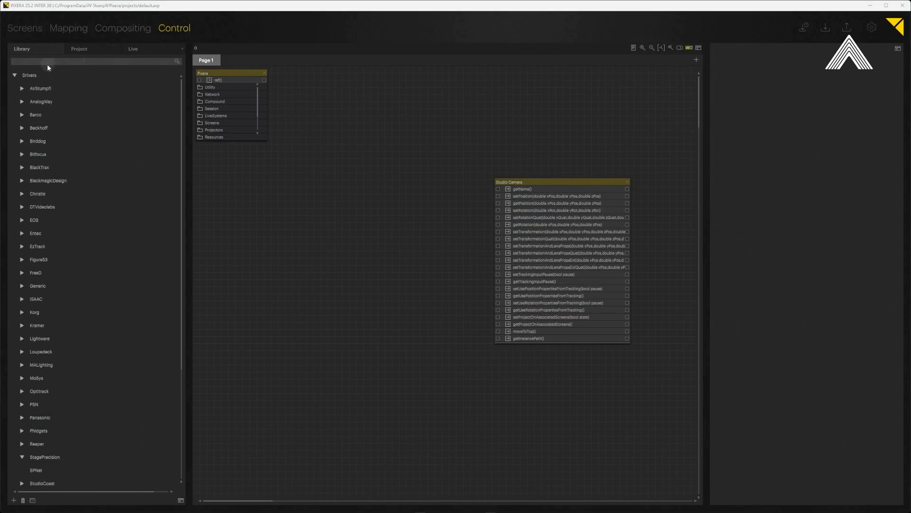
Find the FreeD driver in the control library and place a FreeD module on Page 1, beside the Studio Camera module
click(62, 61)
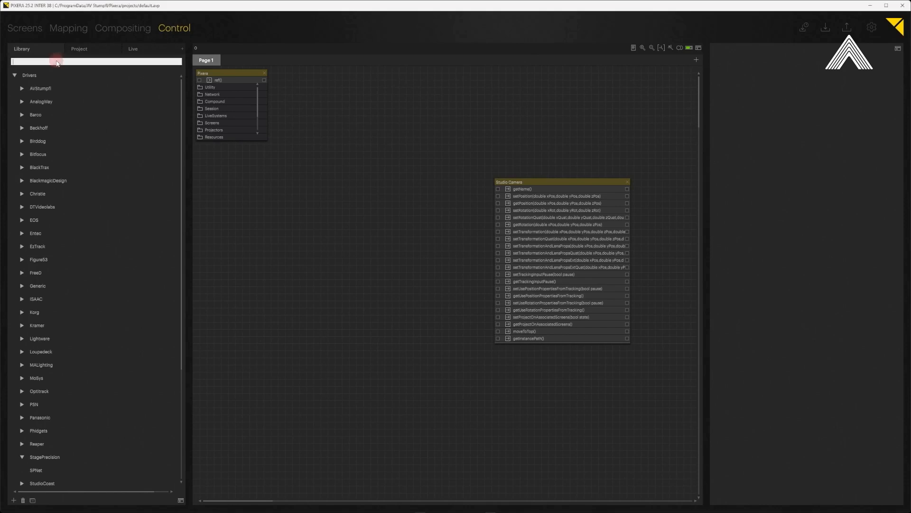
text(free)
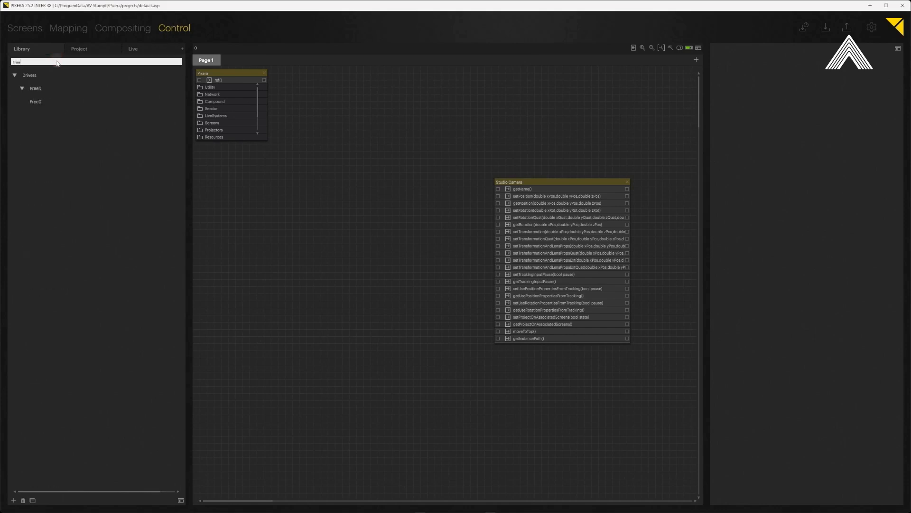
click(35, 102)
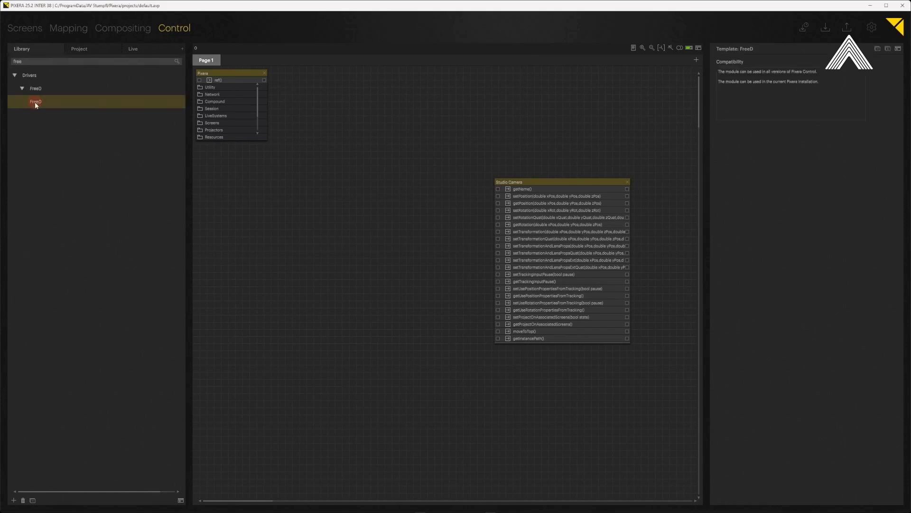
drag(35, 102, 237, 235)
drag(312, 240, 305, 189)
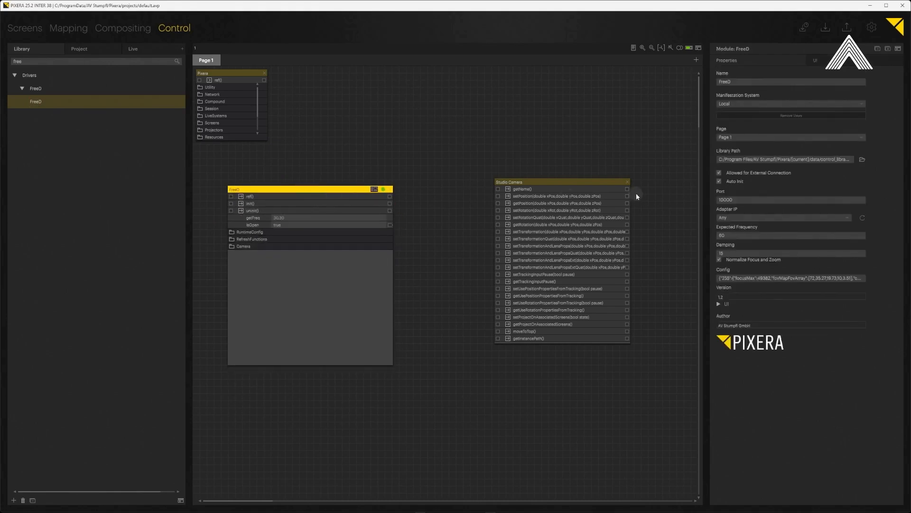
Set the FreeD module's adapter IP to 192.168.68.57 and its expected frequency to 30
click(847, 218)
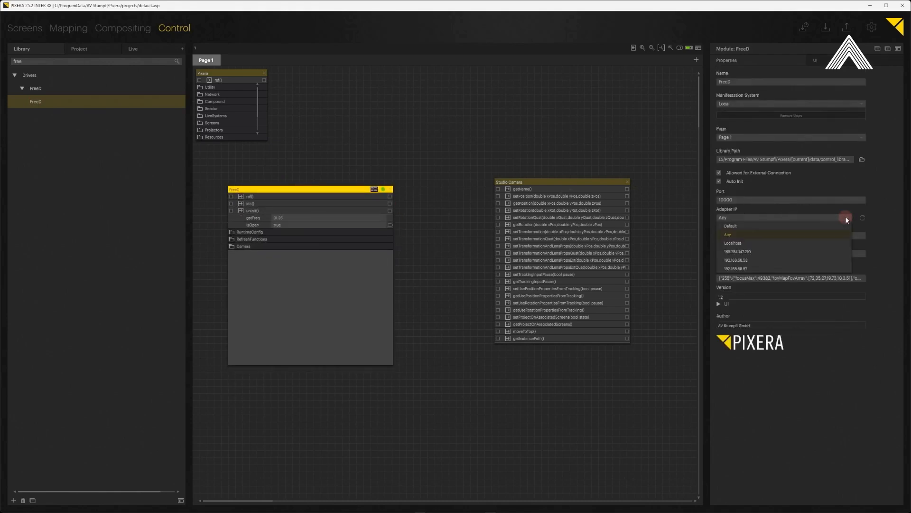
click(746, 269)
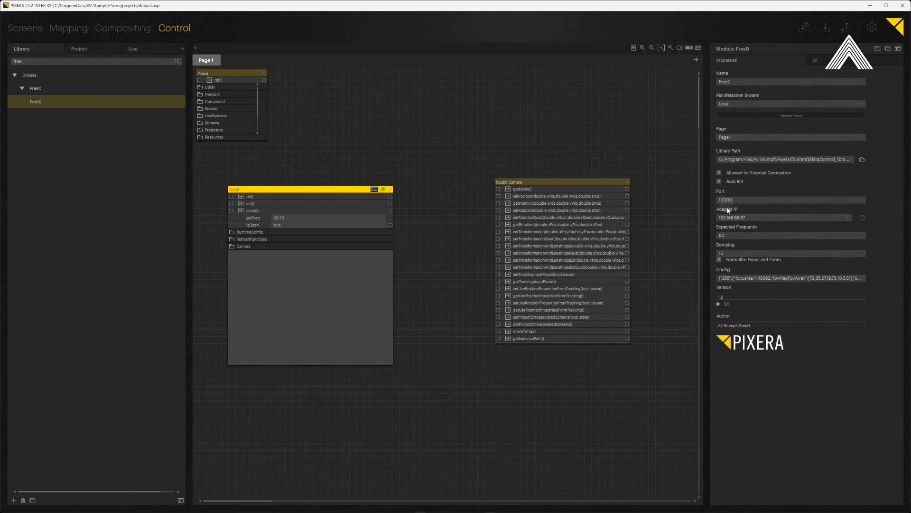
click(721, 235)
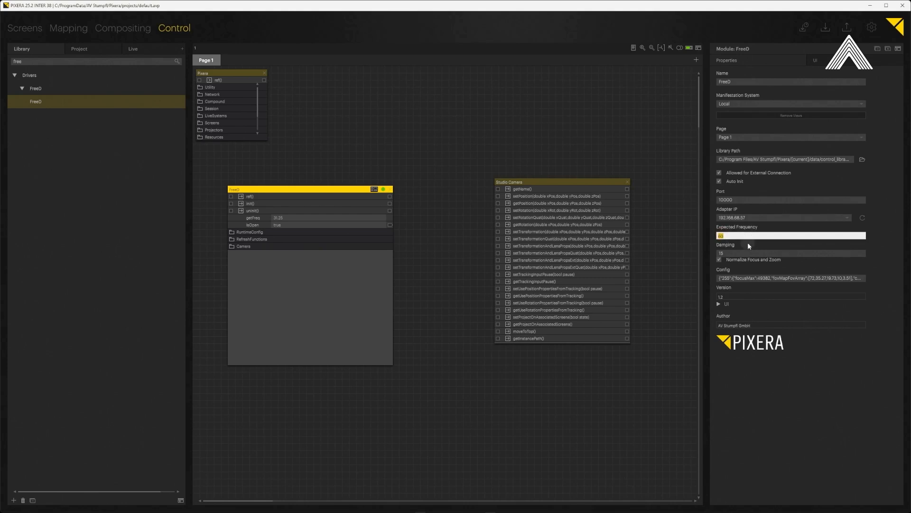
text(30)
key(Return)
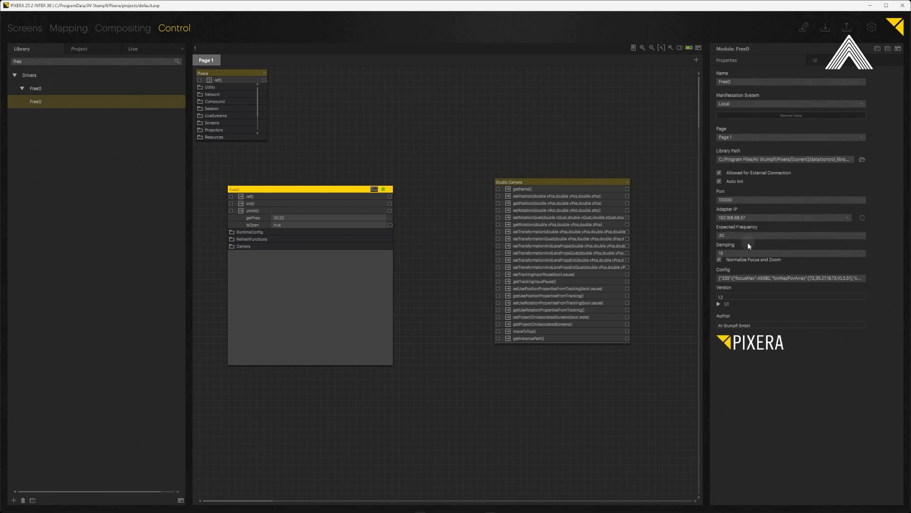
Set the FreeD module's damping to 0
click(725, 252)
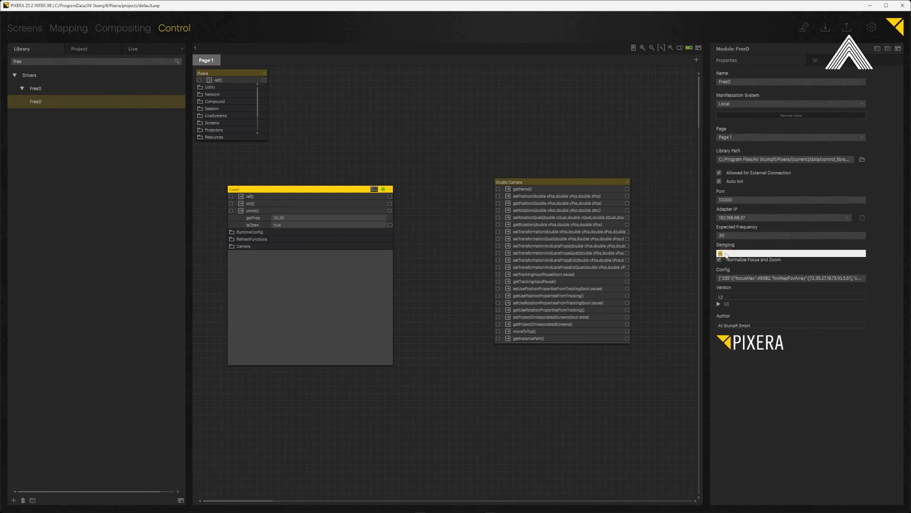
text(0)
click(737, 260)
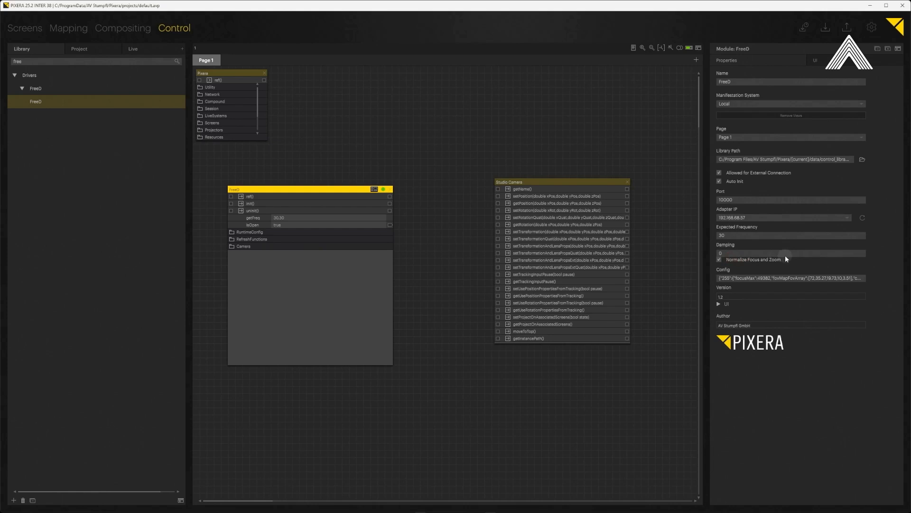
click(754, 259)
Learn the incoming FreeD camera's zoom and focus ranges and update the module's config from the learned data
click(824, 62)
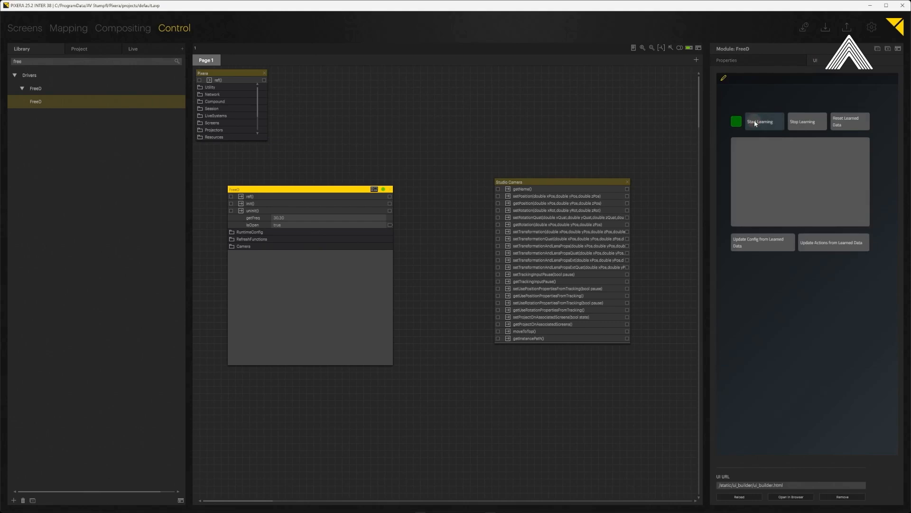
click(754, 121)
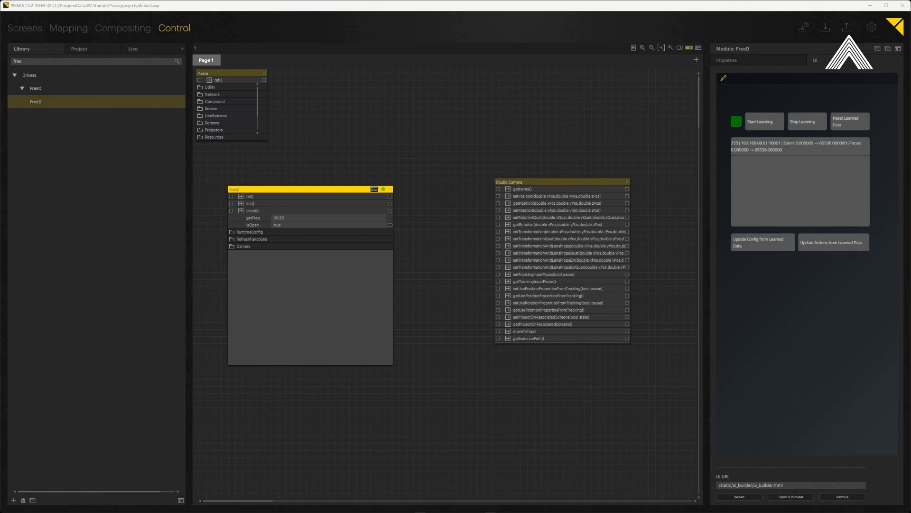
click(771, 168)
click(760, 245)
Reposition the two modules and connect FreeD's Camera 255 TransformationAndLensPropsExt output to the Studio Camera's setTransformationAndLensPropsExt input
click(235, 246)
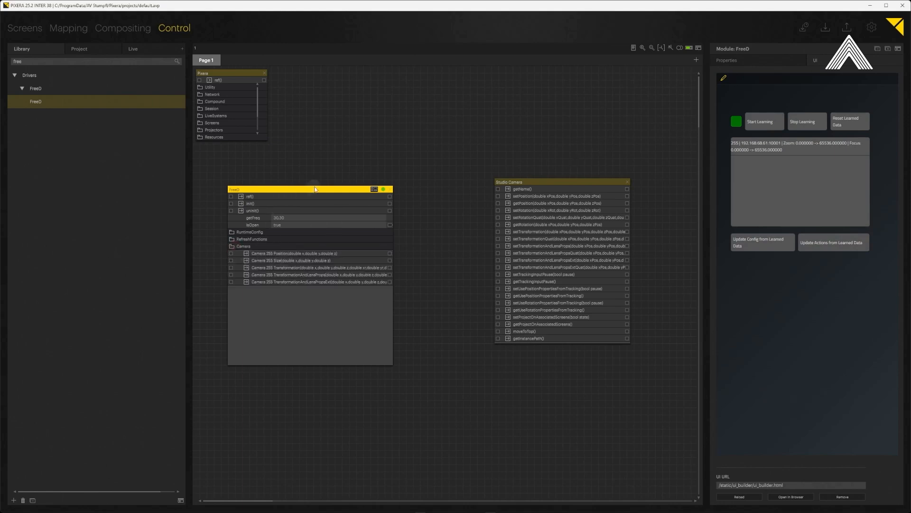
drag(315, 189, 310, 185)
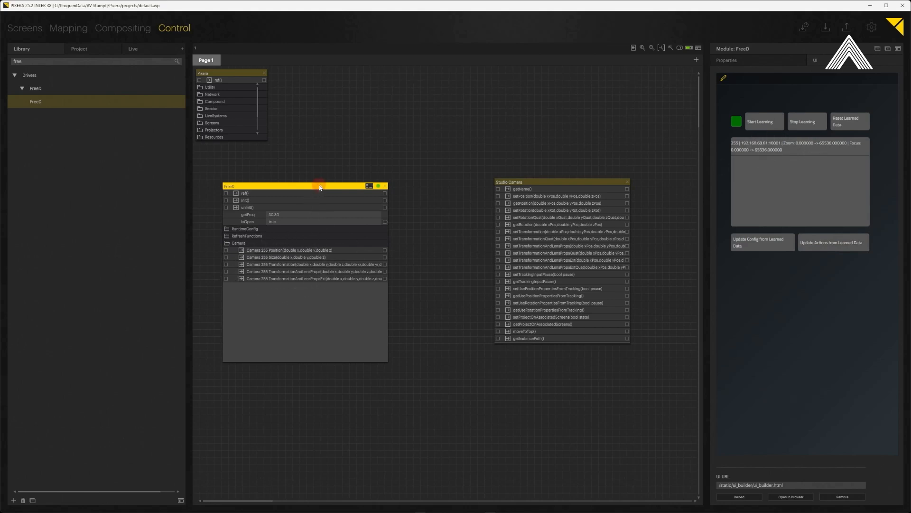
drag(318, 185, 312, 200)
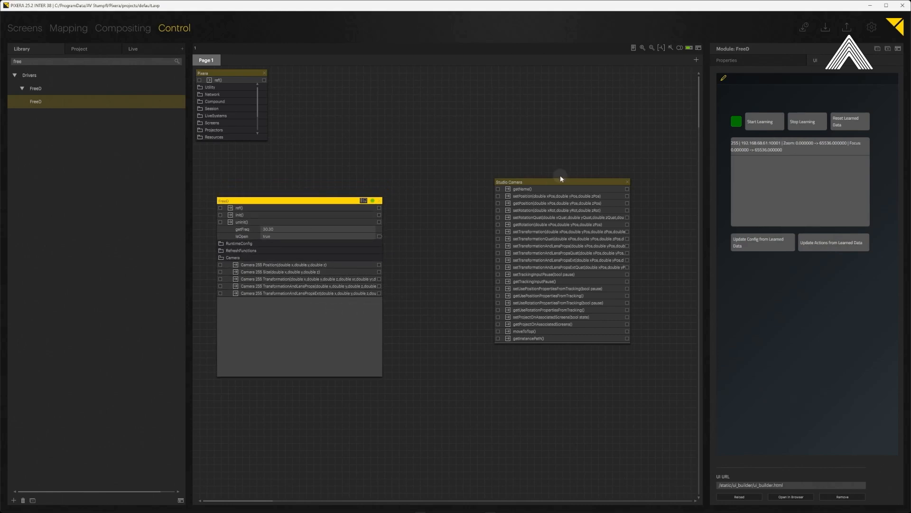
drag(560, 183, 539, 185)
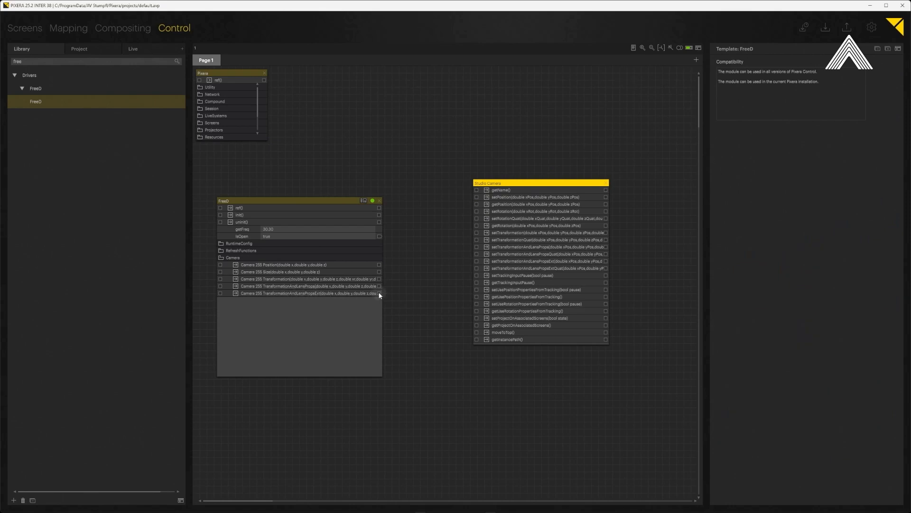
drag(442, 283, 477, 261)
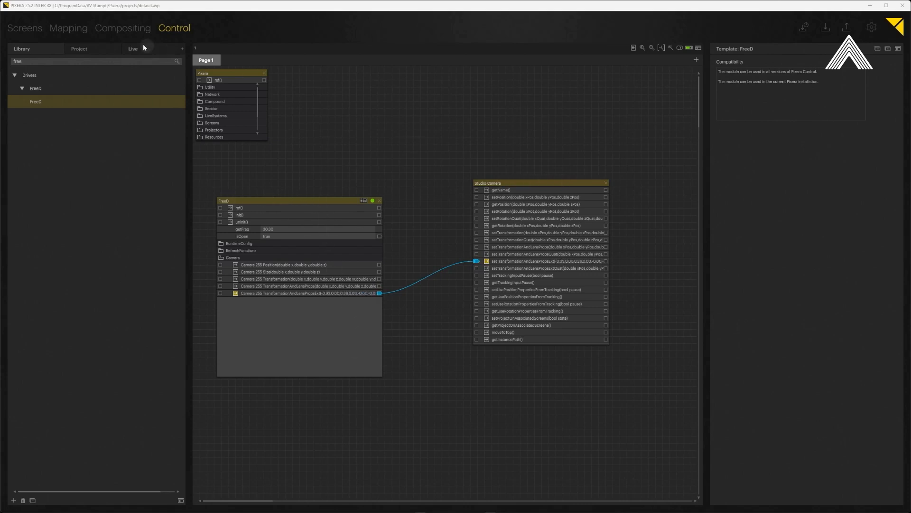
Inspect the tracked Studio Camera in the compositing view and its test pattern rendering in the output window
click(112, 27)
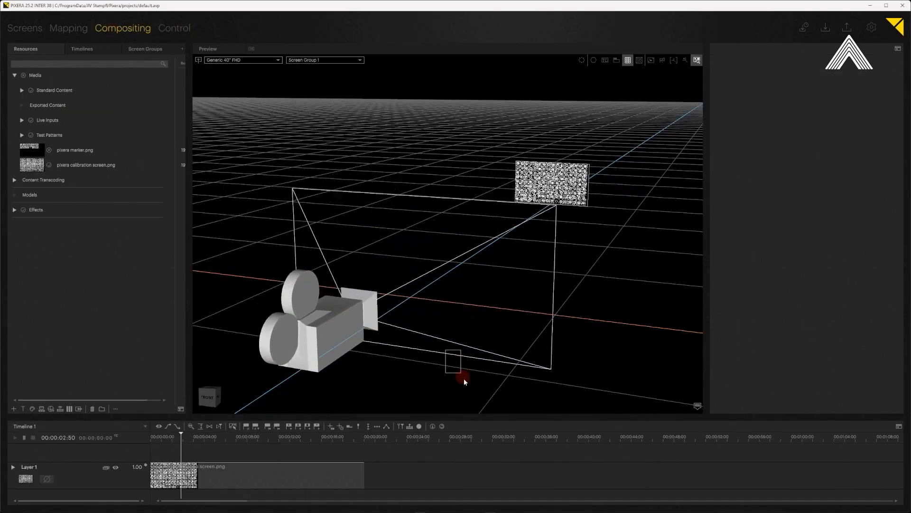
click(431, 286)
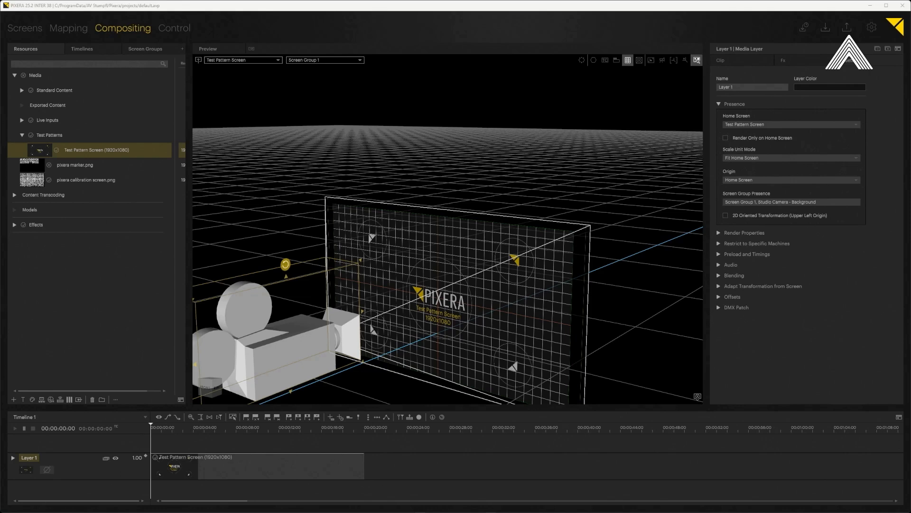
key(alt+Tab)
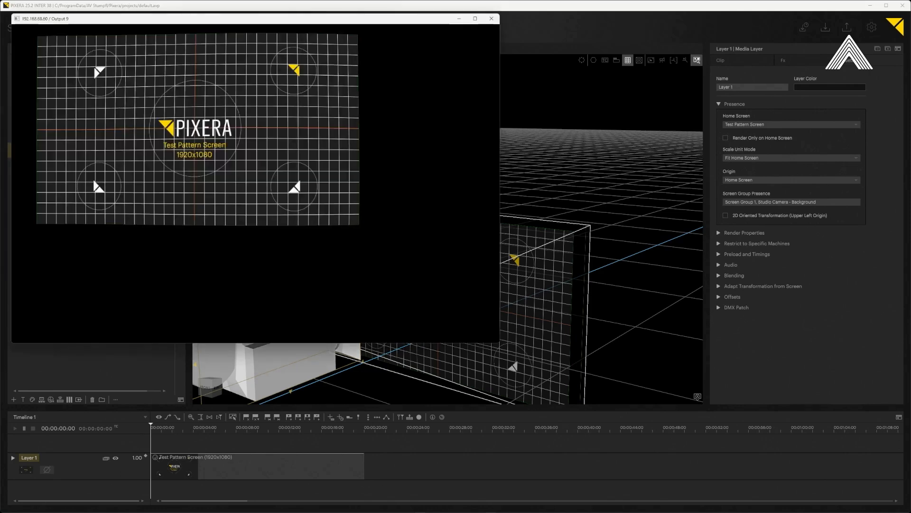